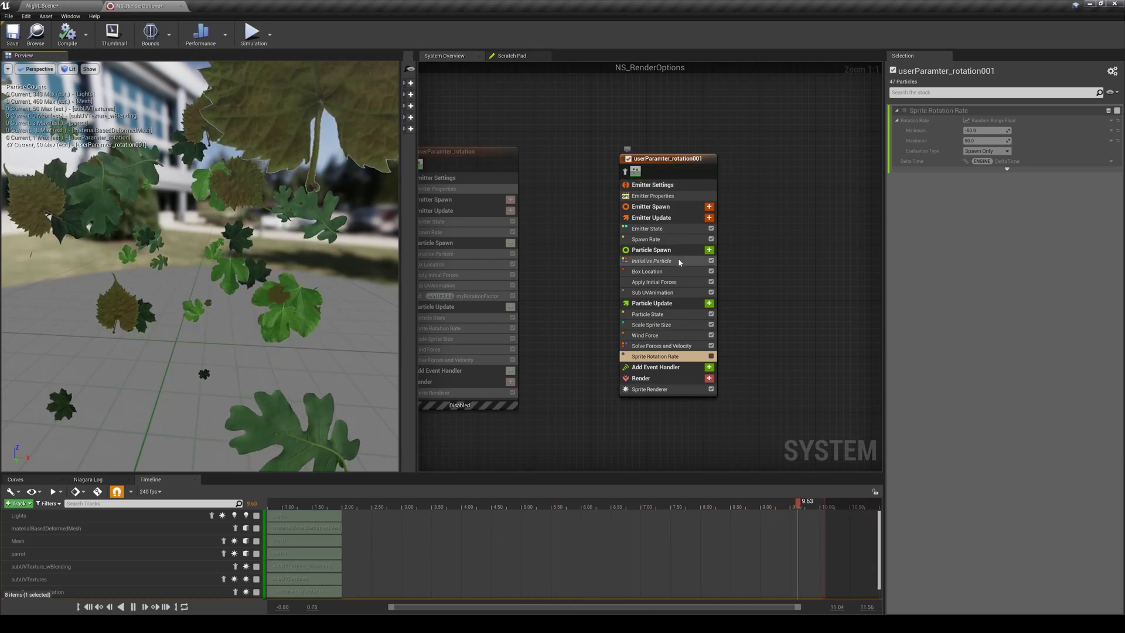
# - Set Initialize Particle's Sprite Rotation Mode to Random
pyautogui.click(653, 260)
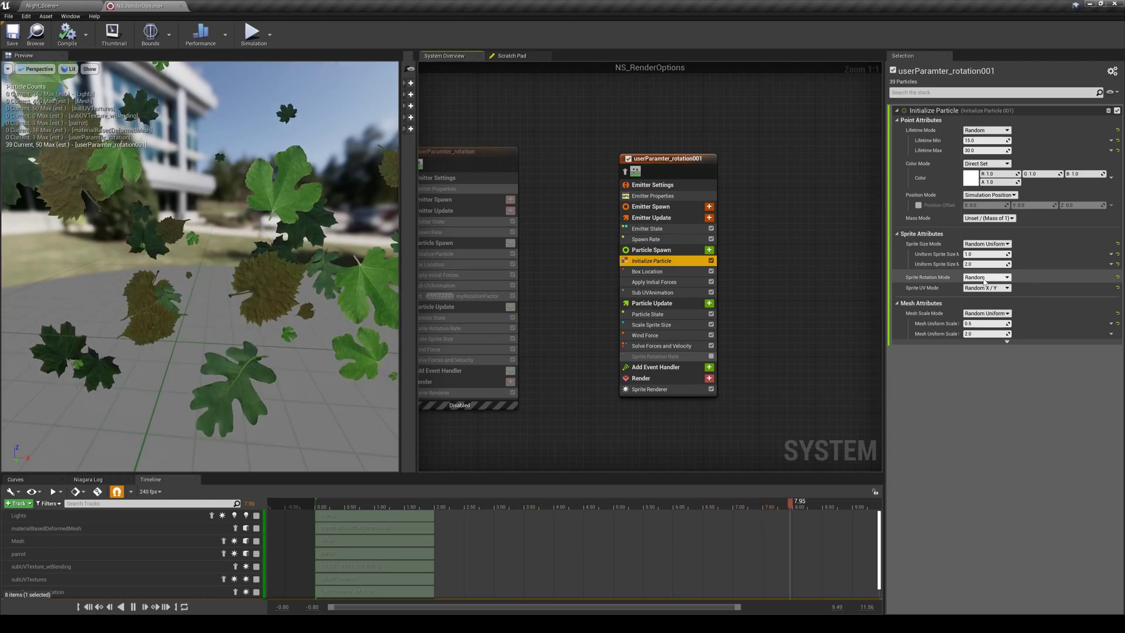
pyautogui.click(986, 278)
pyautogui.click(990, 291)
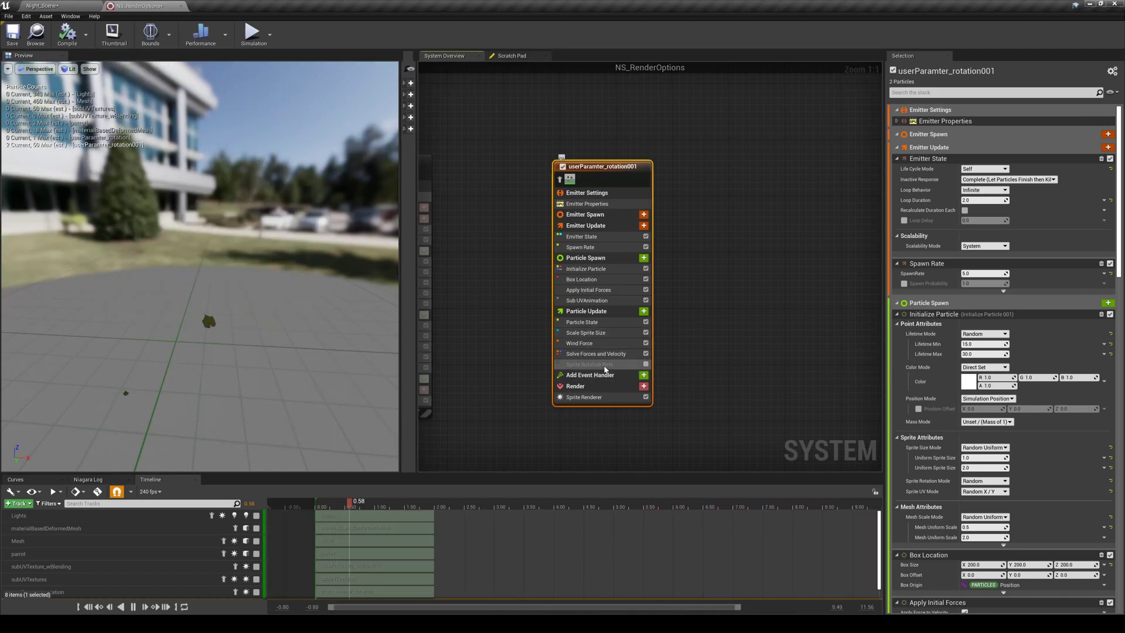
# - Add a Sprite Rotation Rate module to Particle Update and delete the old disabled one
pyautogui.click(643, 312)
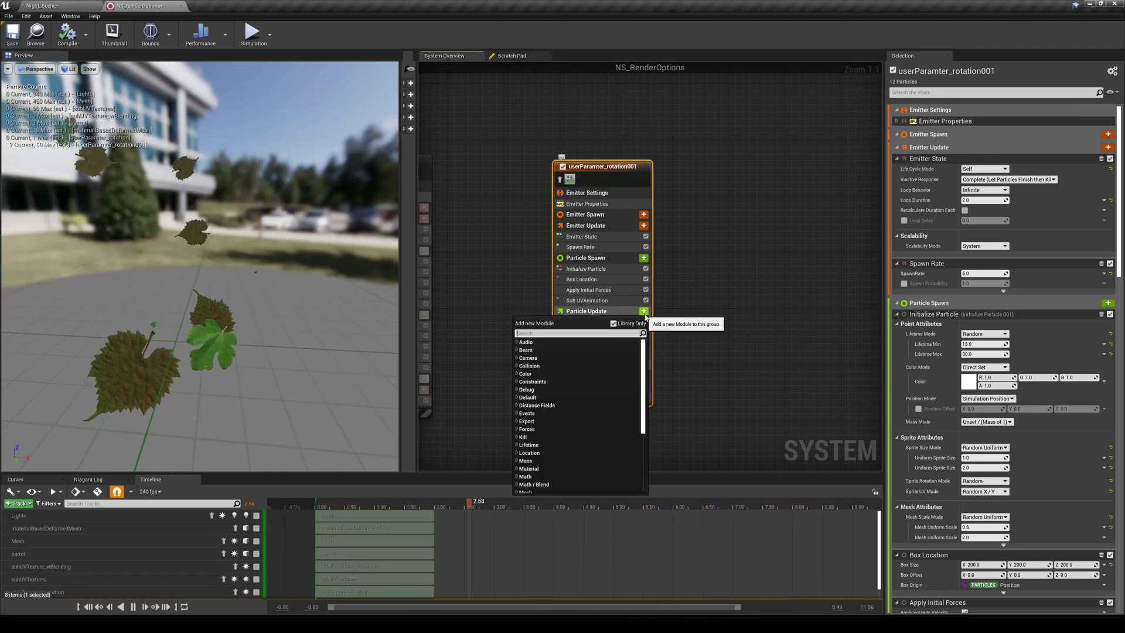
pyautogui.write('rotate')
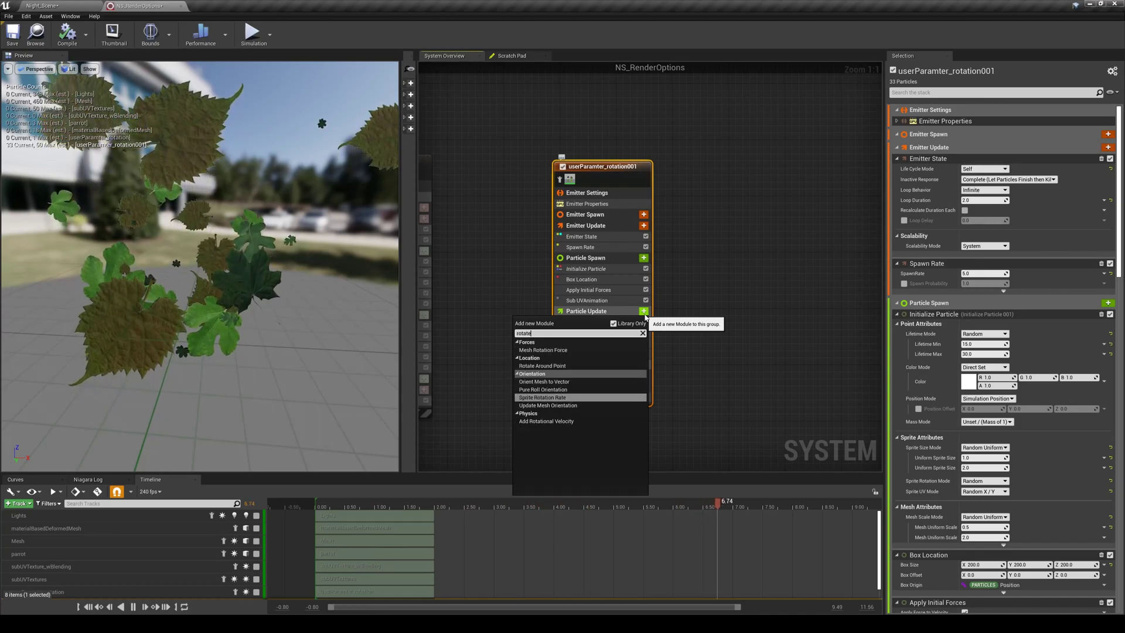
pyautogui.press('Return')
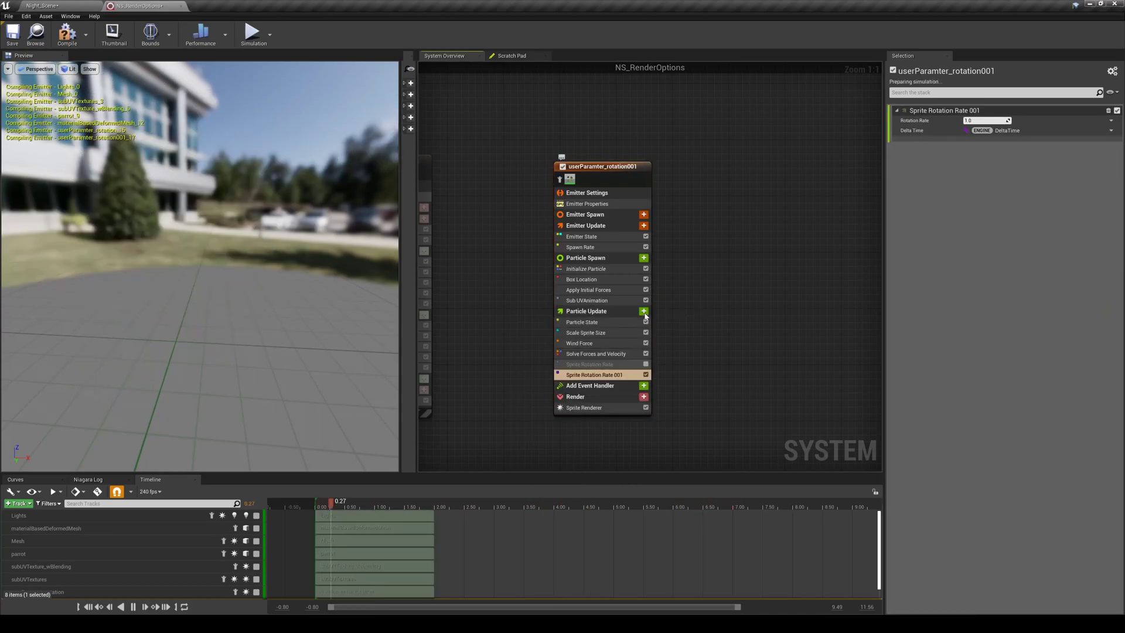
pyautogui.click(607, 366)
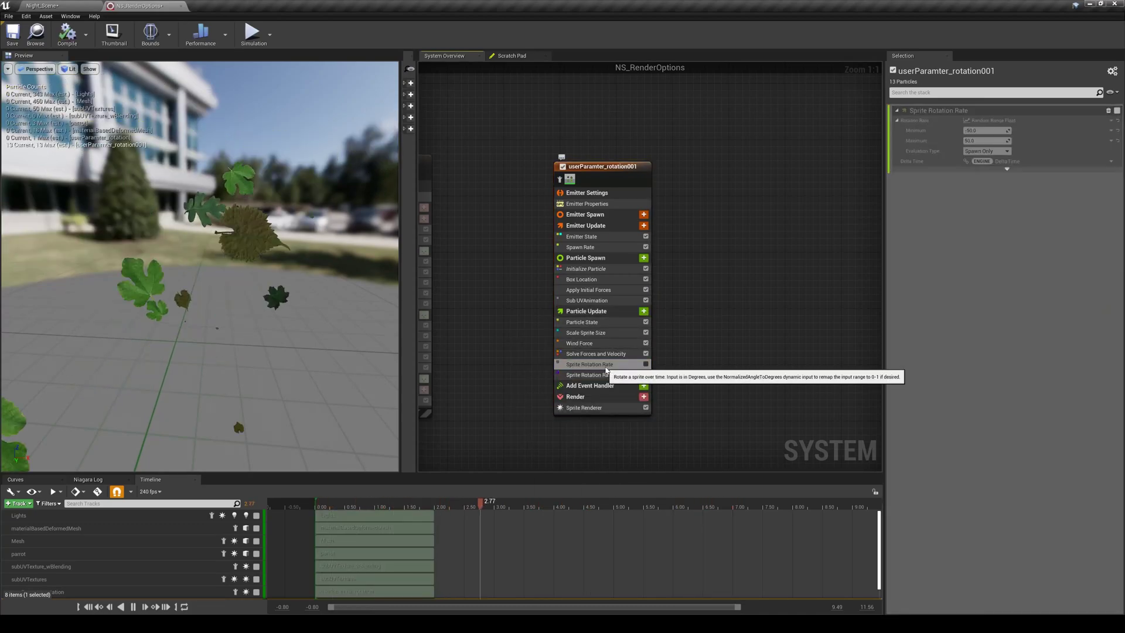
pyautogui.press('Delete')
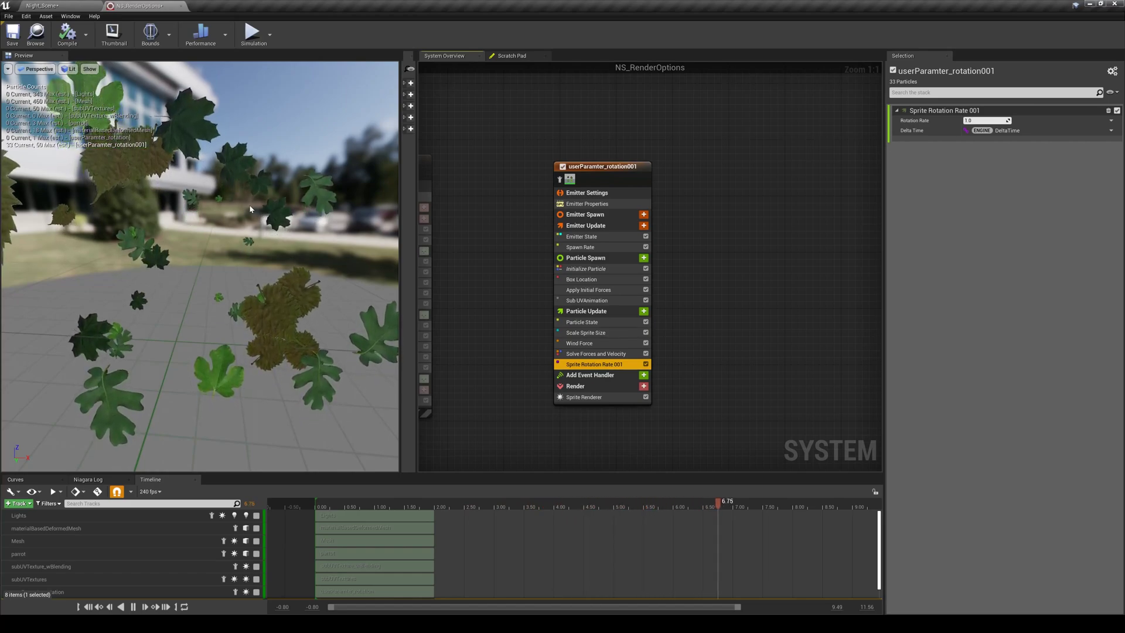
# - Set Sprite Rotation Rate 001's Rotation Rate to 50
pyautogui.click(984, 120)
pyautogui.write('50')
pyautogui.press('Return')
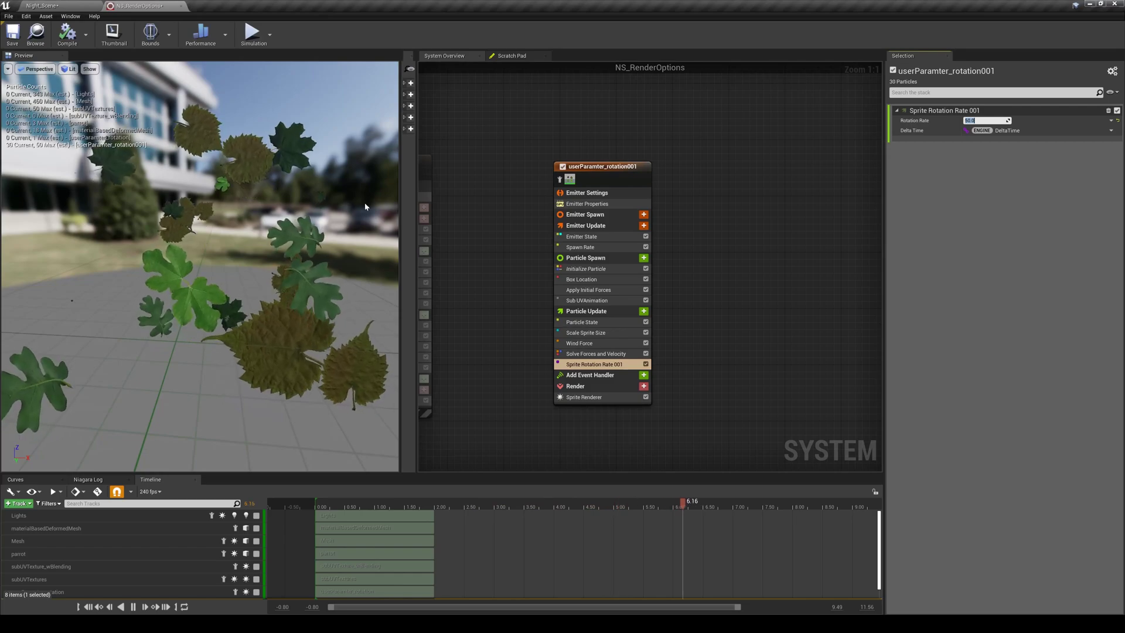
pyautogui.click(984, 120)
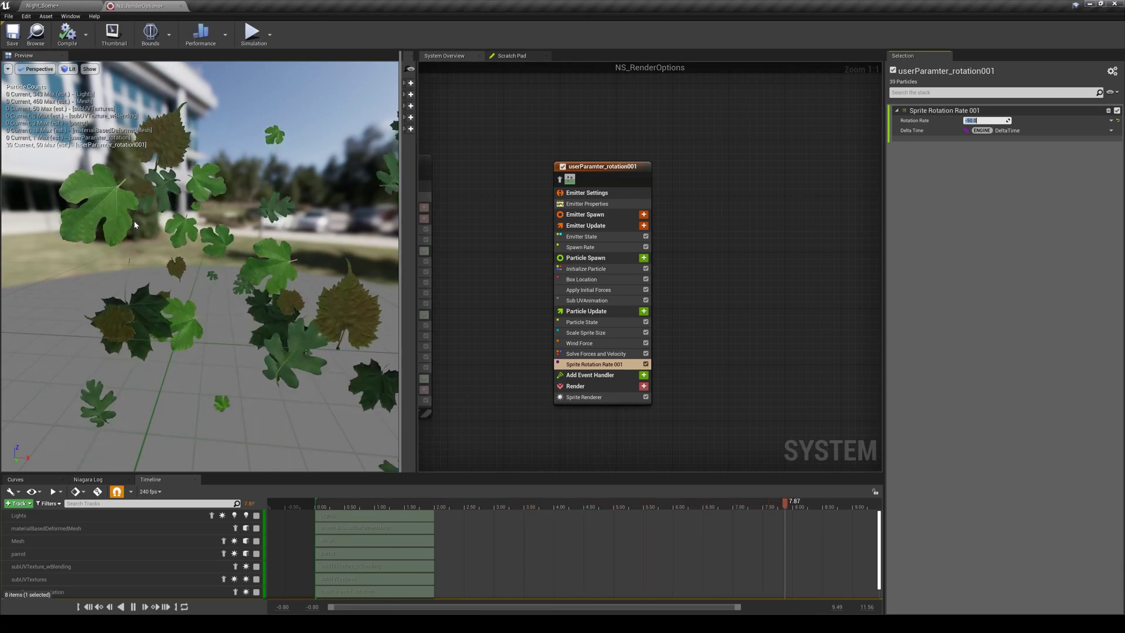
# - Make Rotation Rate a Random Range Float with Minimum -50 and Maximum 50
pyautogui.click(1029, 157)
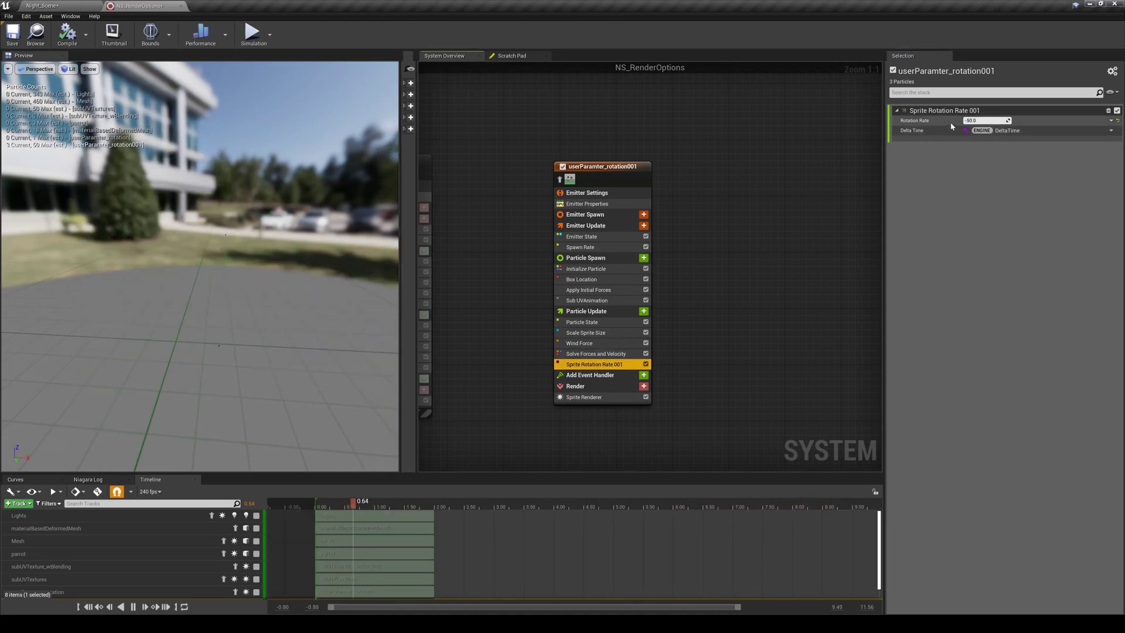
pyautogui.click(1111, 120)
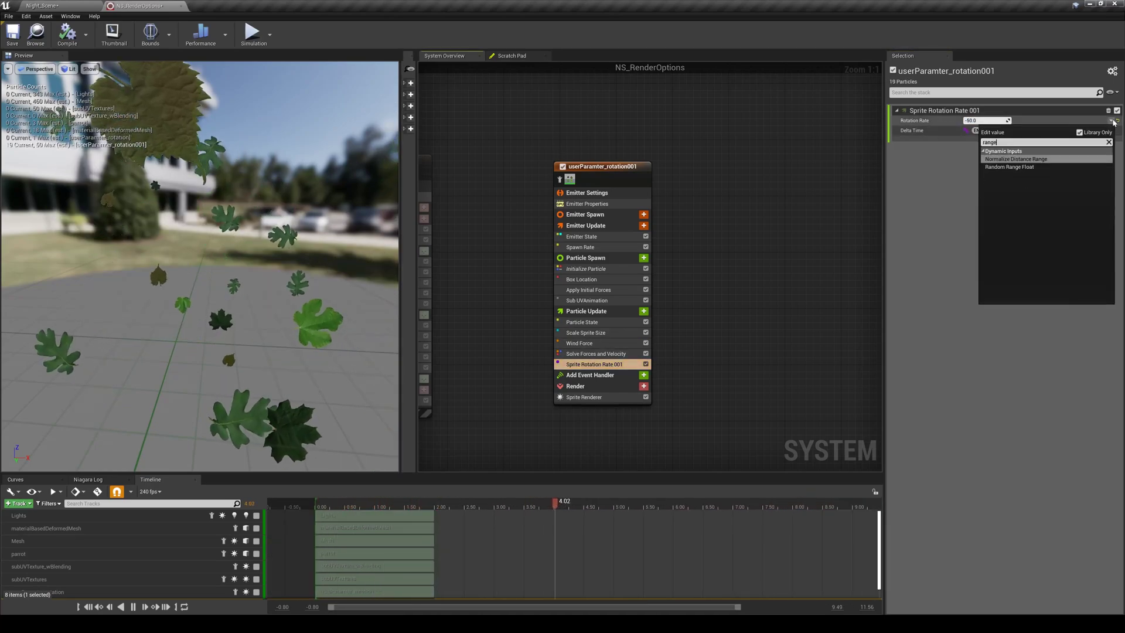
pyautogui.click(1032, 142)
pyautogui.moveTo(990, 130); pyautogui.dragTo(938, 131)
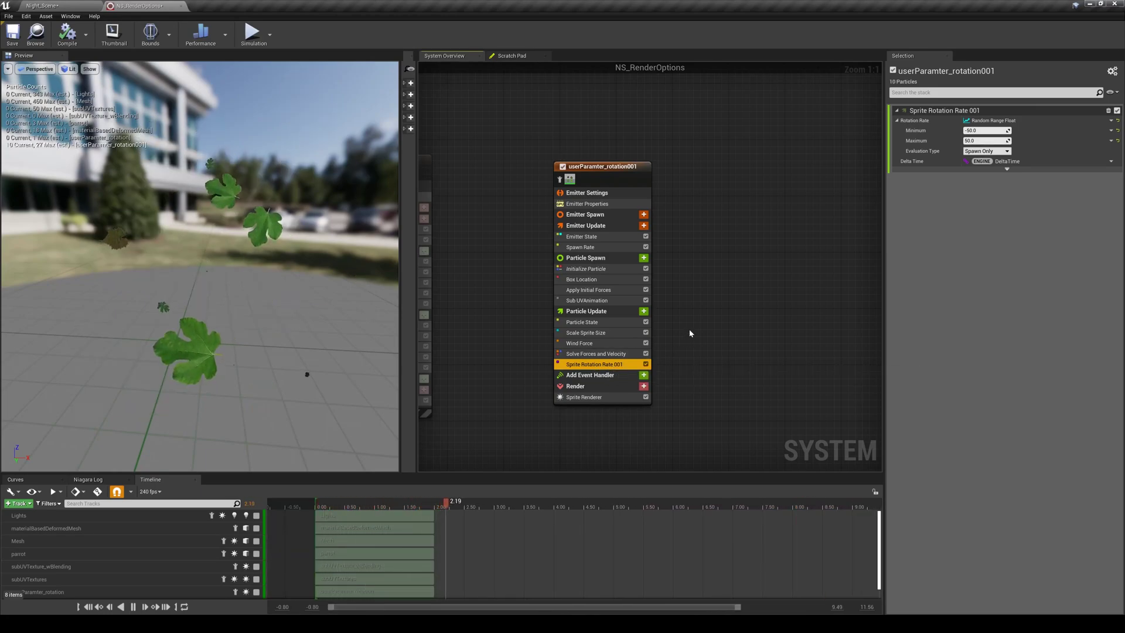
# - Reset Rotation Rate to a constant 50, then review Box Location and Particle State
pyautogui.click(1118, 121)
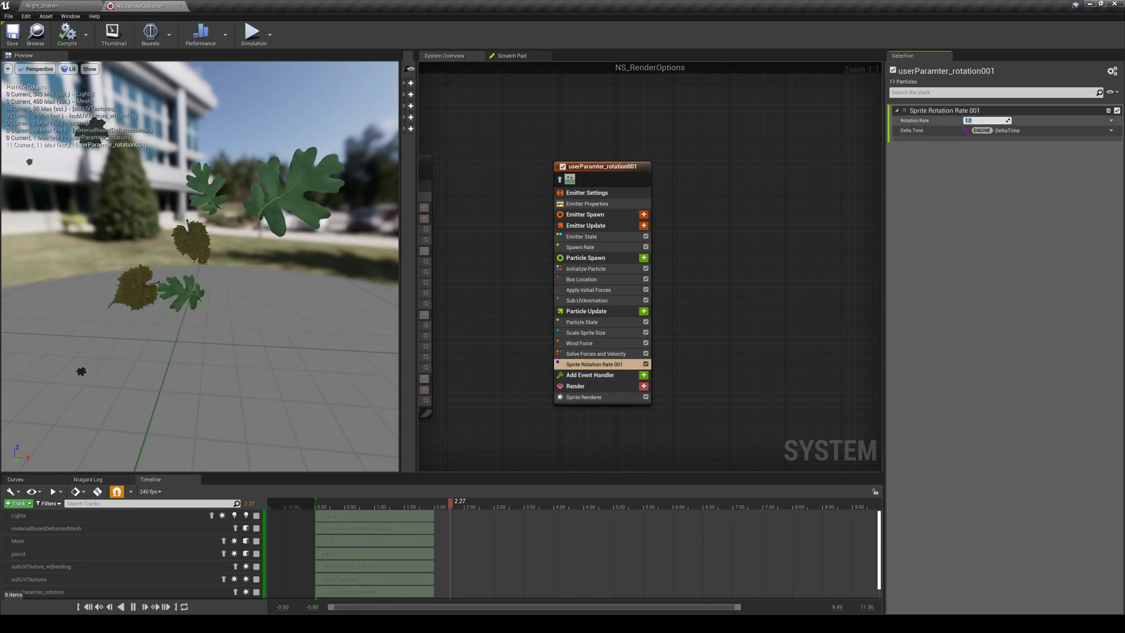
pyautogui.press('Return')
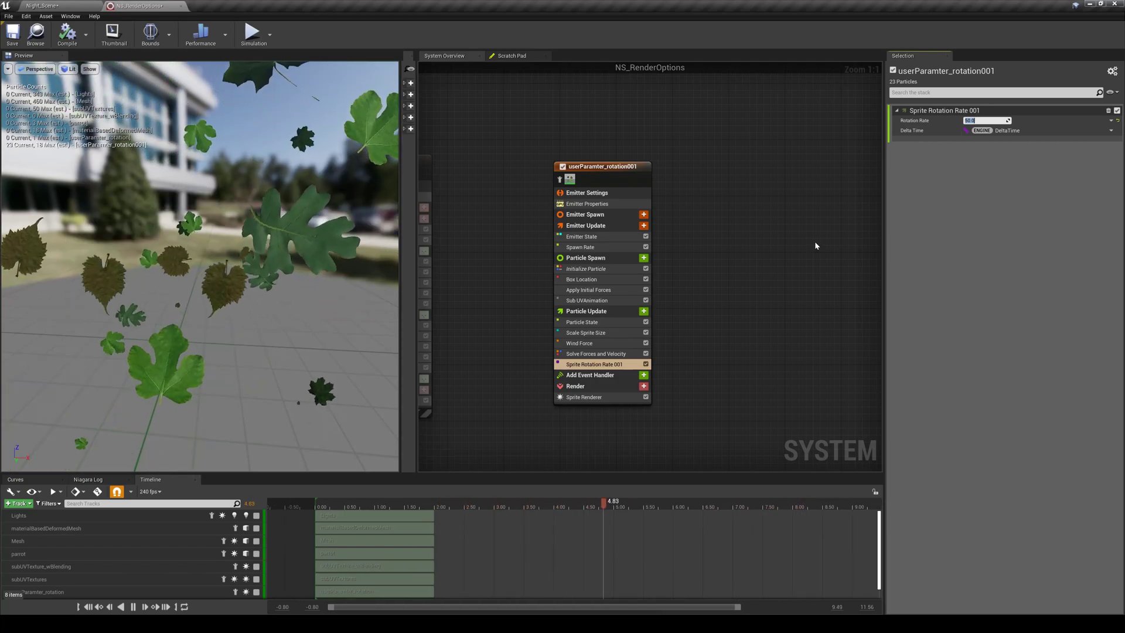
pyautogui.click(583, 280)
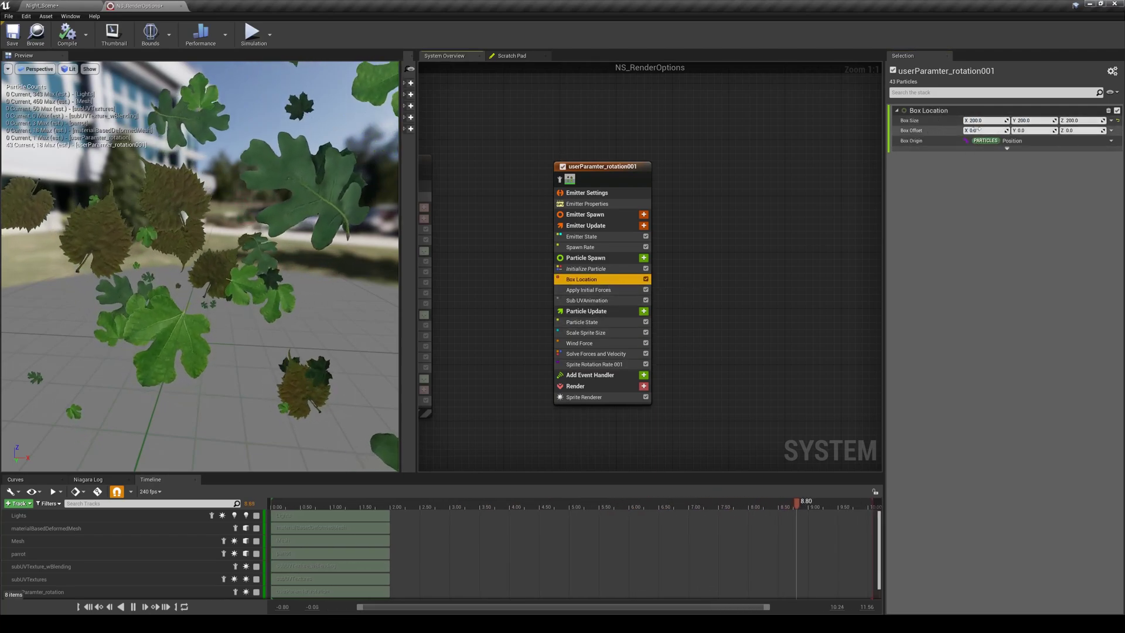
pyautogui.click(583, 322)
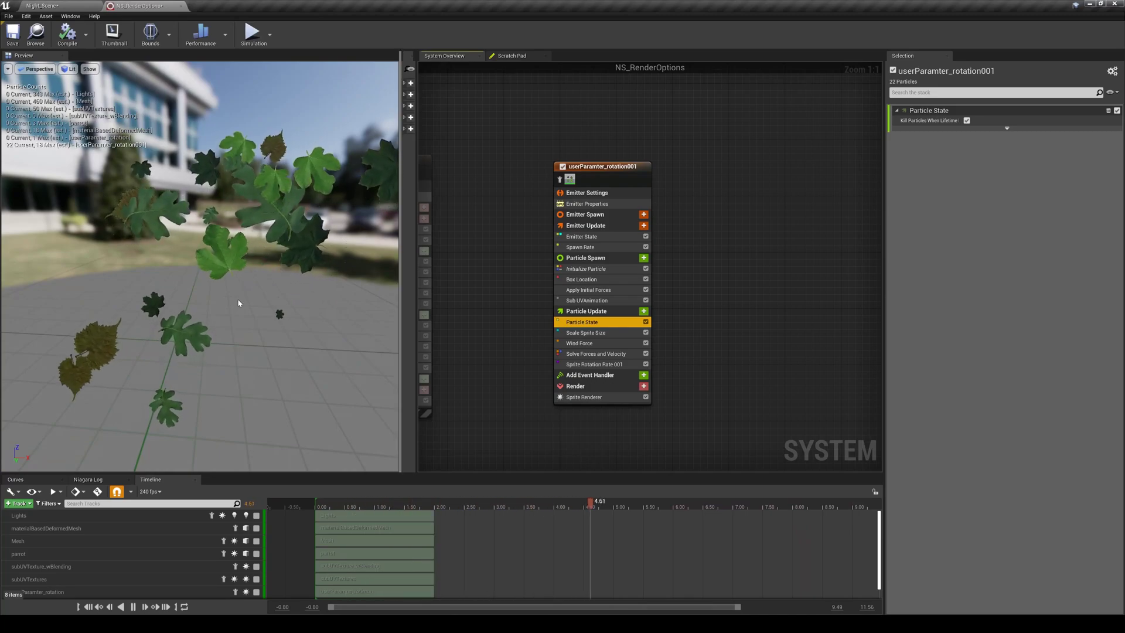
# - Add 'Set new or existing parameter directly' (Set Parameters) to Particle Spawn via the 'param' search
pyautogui.click(592, 257)
pyautogui.click(643, 258)
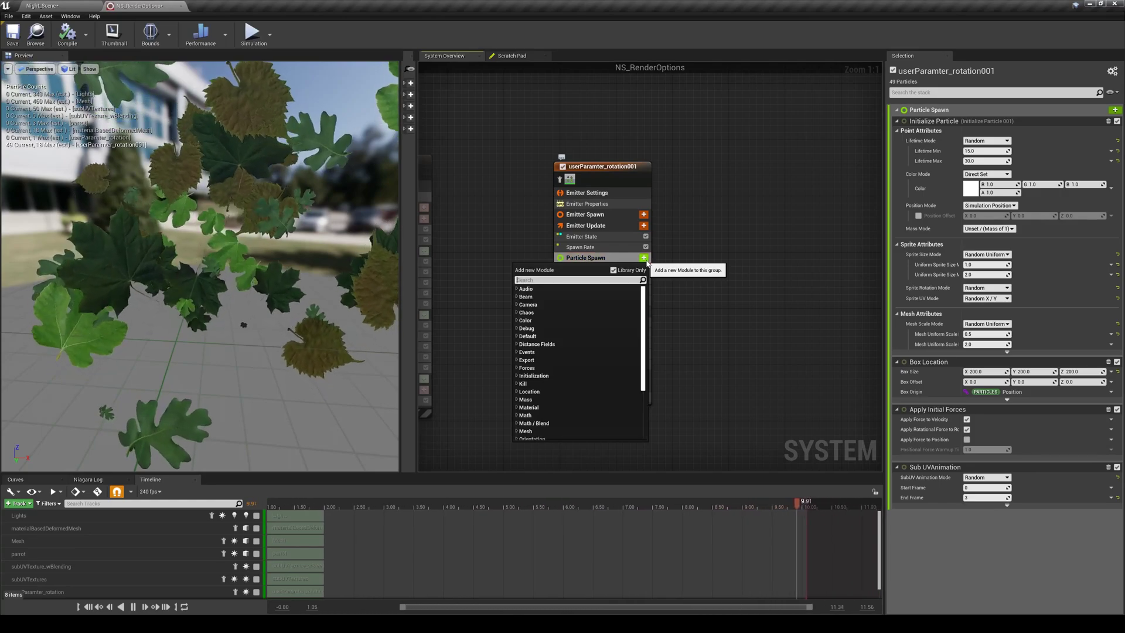
pyautogui.write('param')
pyautogui.press('Down')
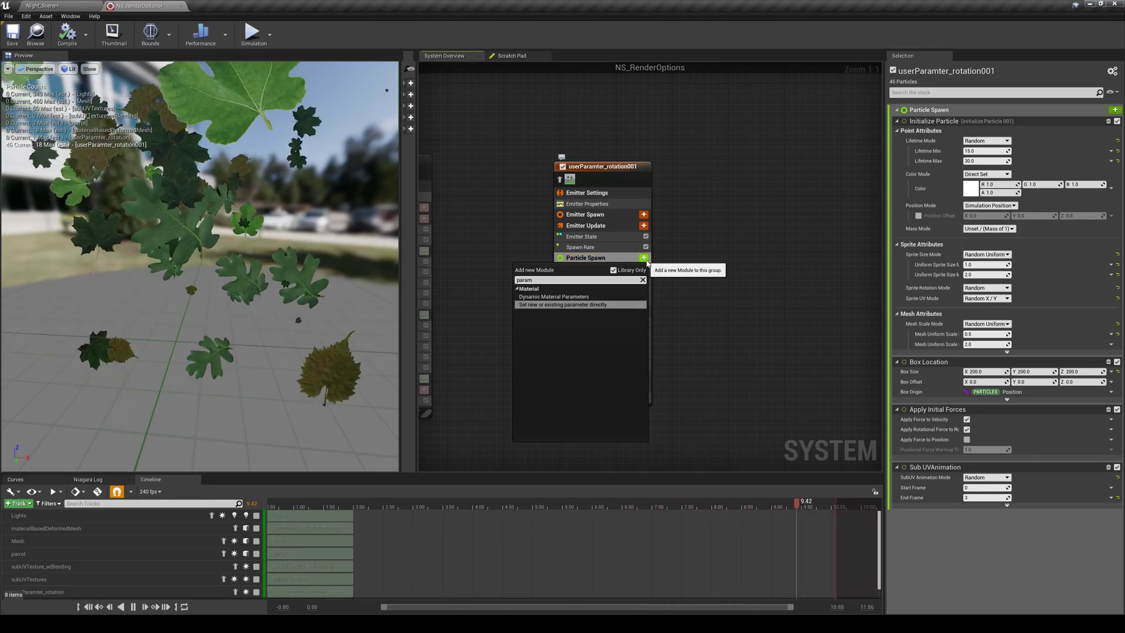
pyautogui.press('Return')
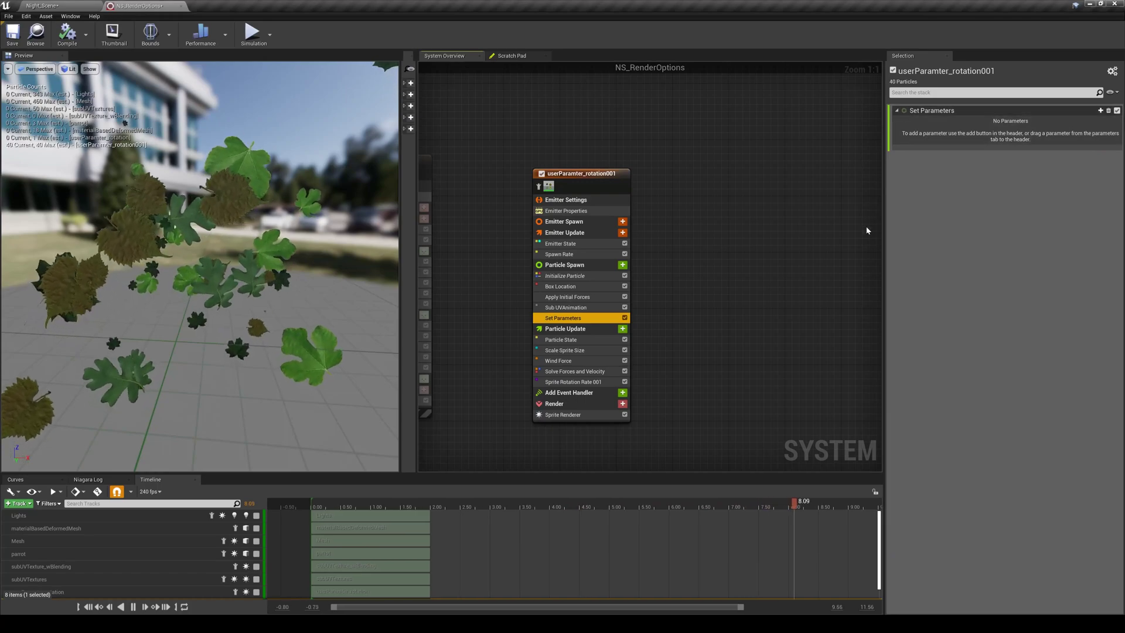
# - Pause the preview and create a new Particles float parameter in Set Parameters
pyautogui.click(133, 607)
pyautogui.click(1101, 110)
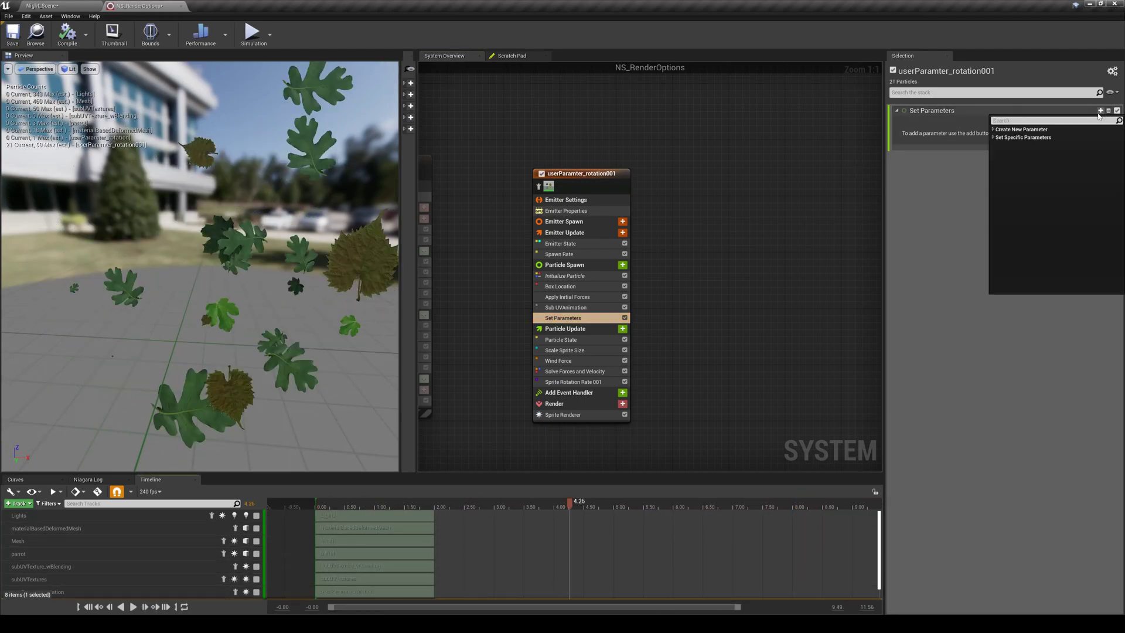
pyautogui.click(994, 130)
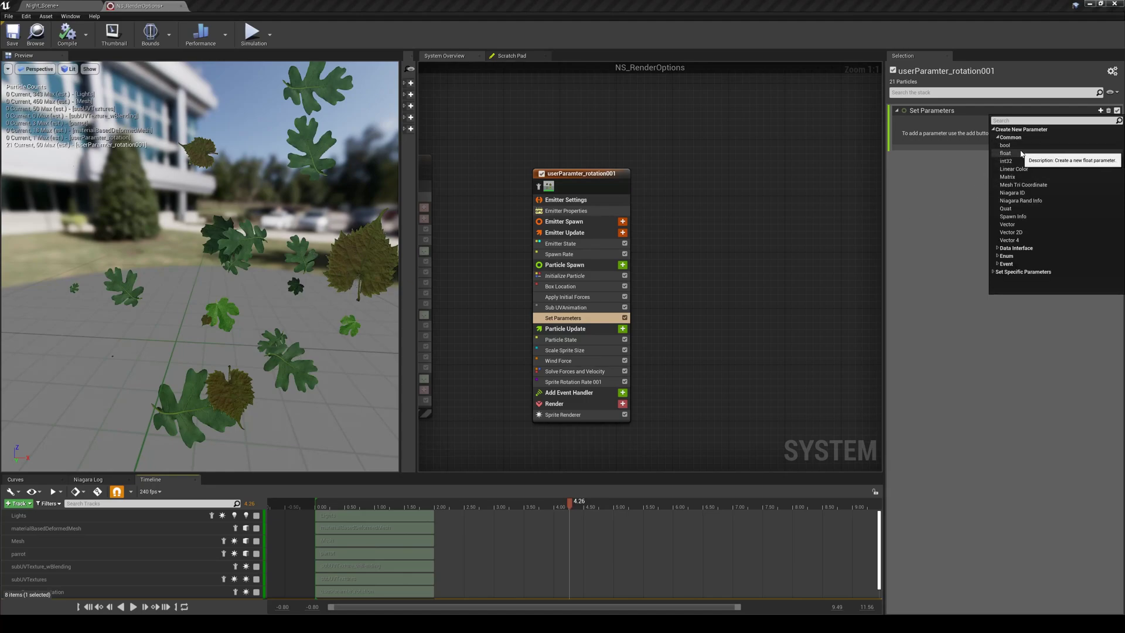
pyautogui.click(1024, 154)
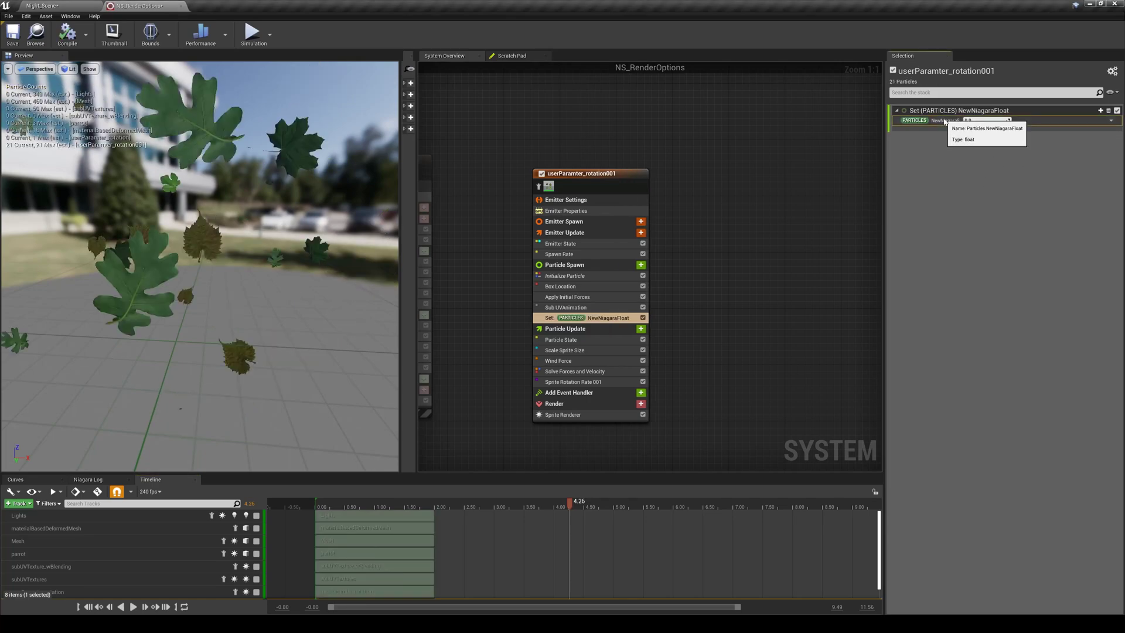
# - Rename NewNiagaraFloat, entering 'myRotatio' as the new name
pyautogui.rightClick(945, 121)
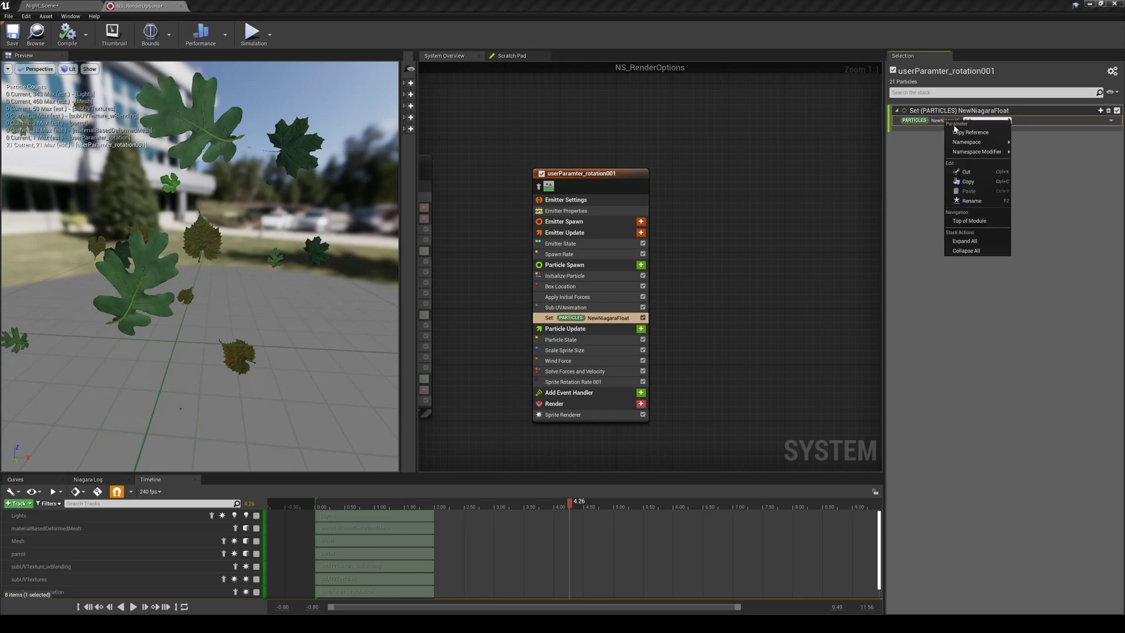
pyautogui.click(971, 200)
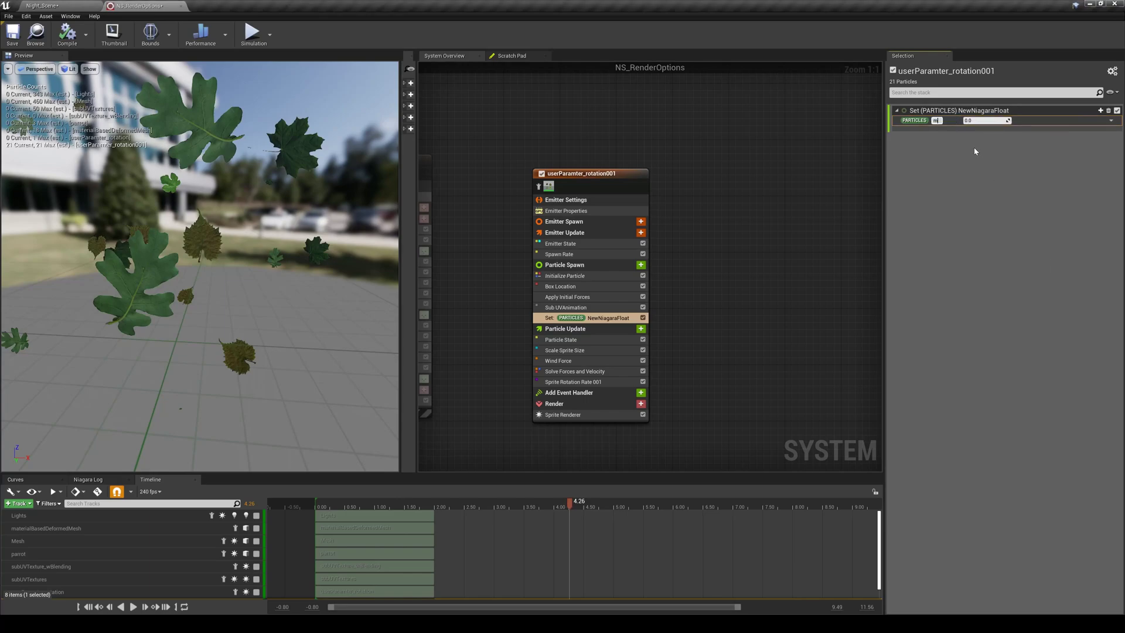
pyautogui.write('myRotation')
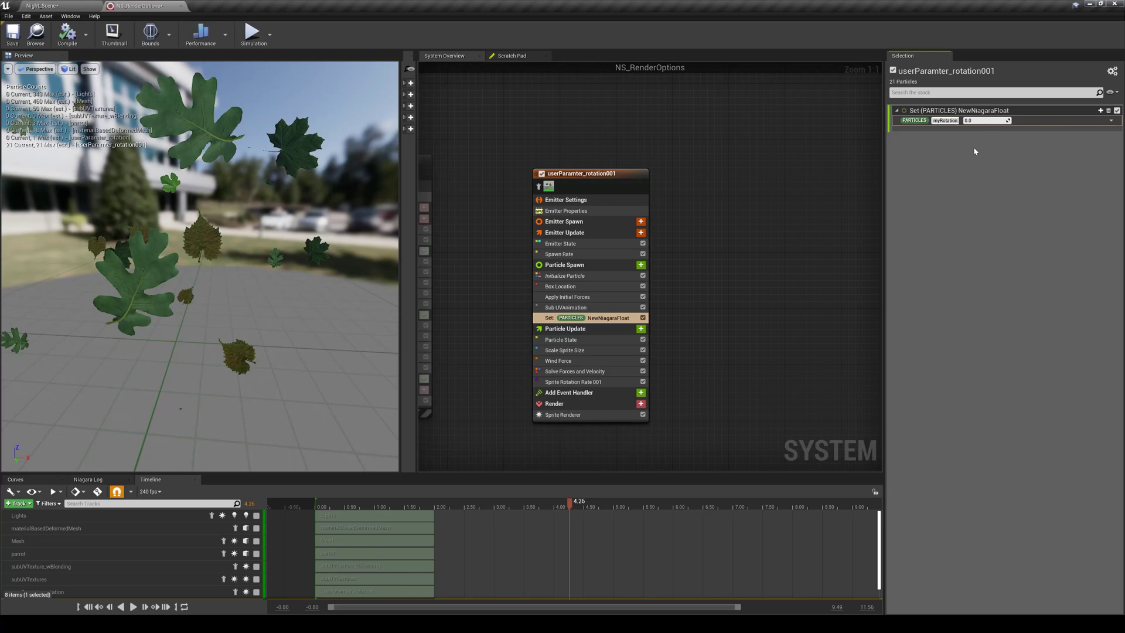